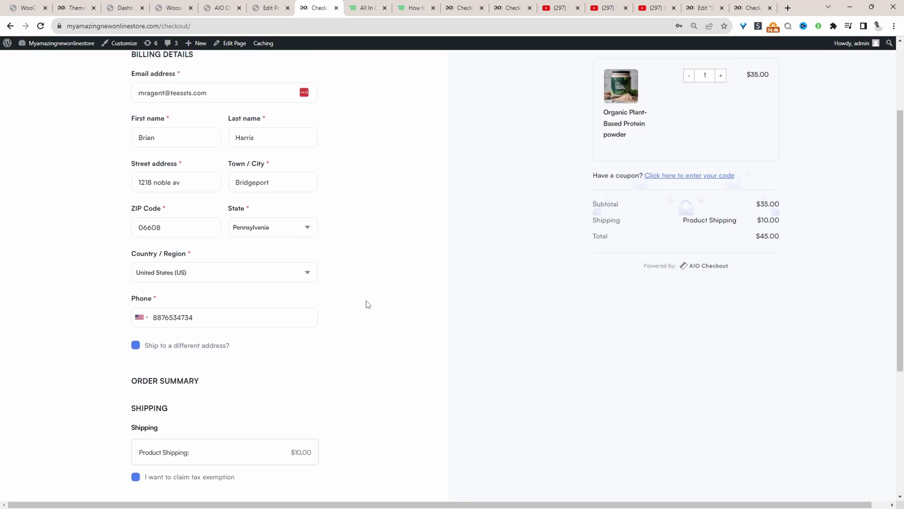
{"action": "scroll", "coordinate": [368, 305], "scroll_direction": "down", "scroll_amount": 5}
- Place the $45.00 Organic Plant-Based Protein powder test order paid by Direct bank transfer
{"action": "left_click", "coordinate": [230, 445]}
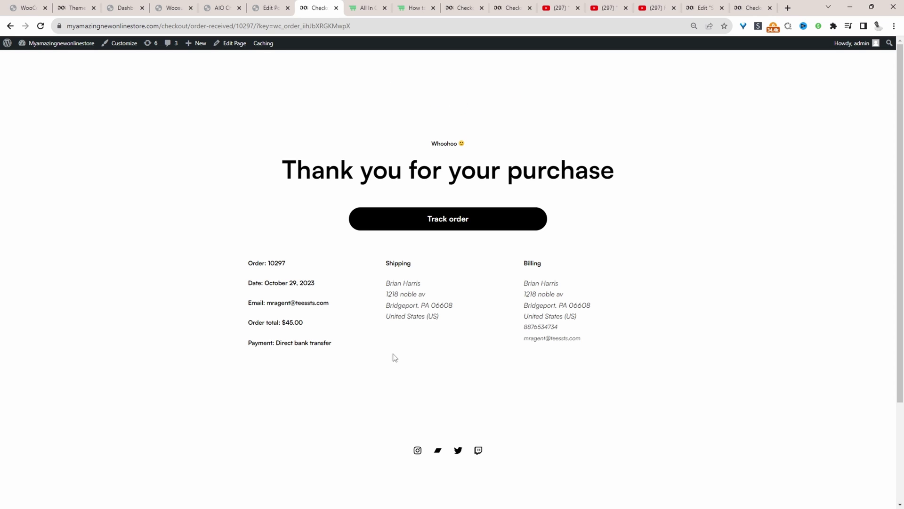
- Check the All In One Checkout plugin page, returning to its top, before heading to the Dashboard
{"action": "left_click", "coordinate": [366, 8]}
{"action": "key", "text": "Home"}
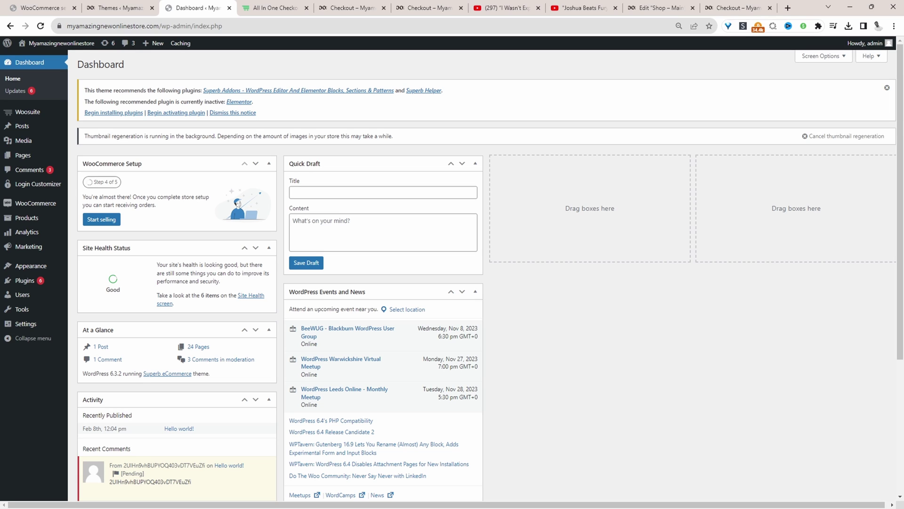
- Open the AIO Checkout overview from the Woosuite menu and scroll to the existing checkouts
{"action": "mouse_move", "coordinate": [29, 280]}
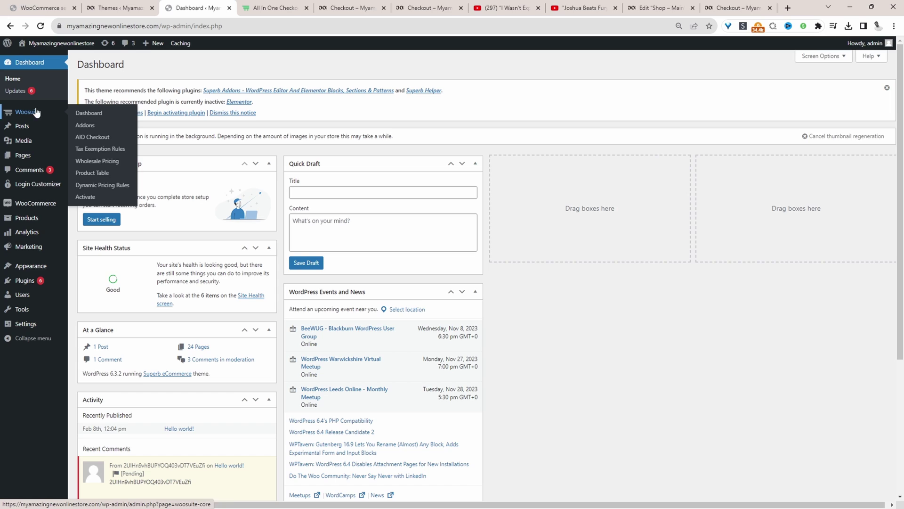
{"action": "middle_click", "coordinate": [85, 124]}
{"action": "left_click", "coordinate": [255, 8]}
{"action": "scroll", "coordinate": [471, 273], "scroll_direction": "down", "scroll_amount": 10}
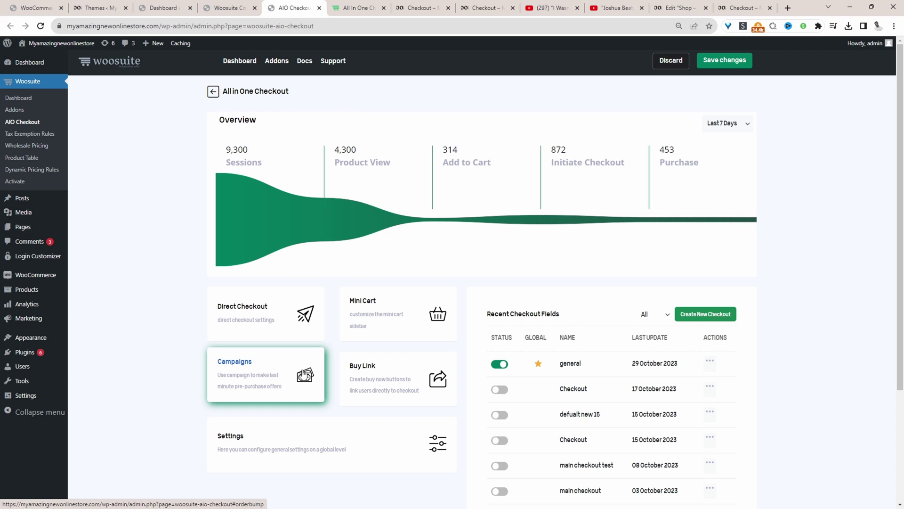
- Create a new checkout using the Multiple Columns Modern design
{"action": "left_click", "coordinate": [705, 314]}
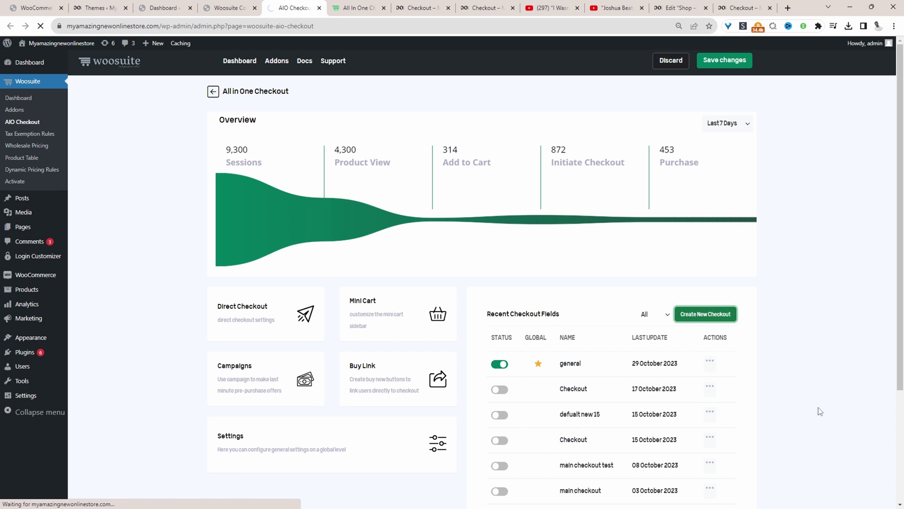
{"action": "left_click", "coordinate": [344, 119]}
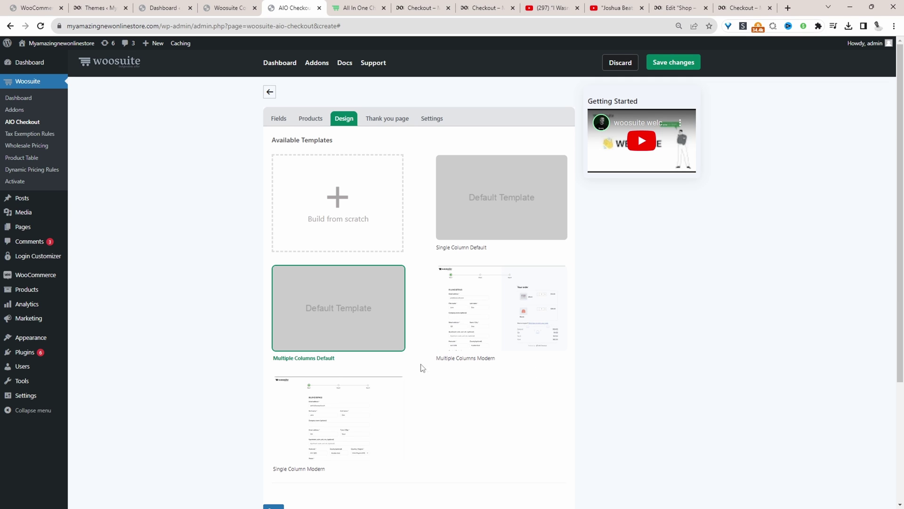
{"action": "left_click", "coordinate": [538, 338]}
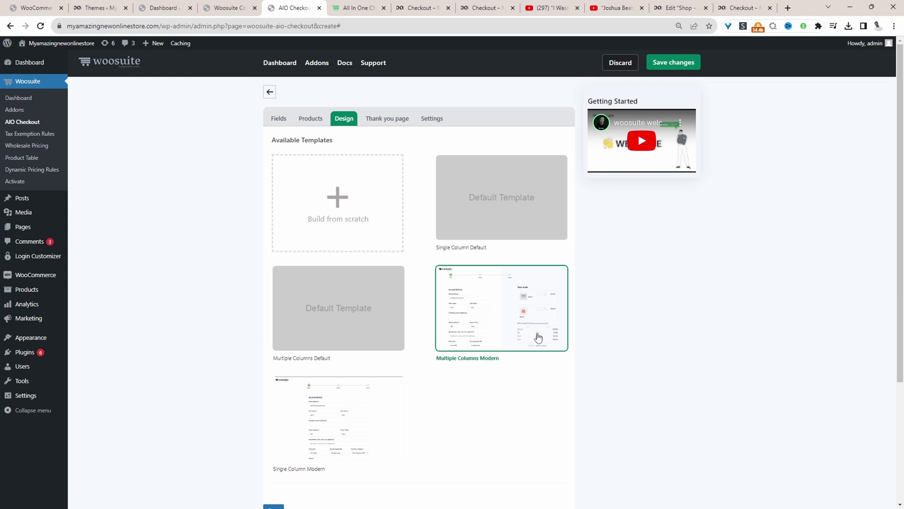
- Stop inheriting the global thank-you page and build this checkout's own from scratch
{"action": "left_click", "coordinate": [389, 119]}
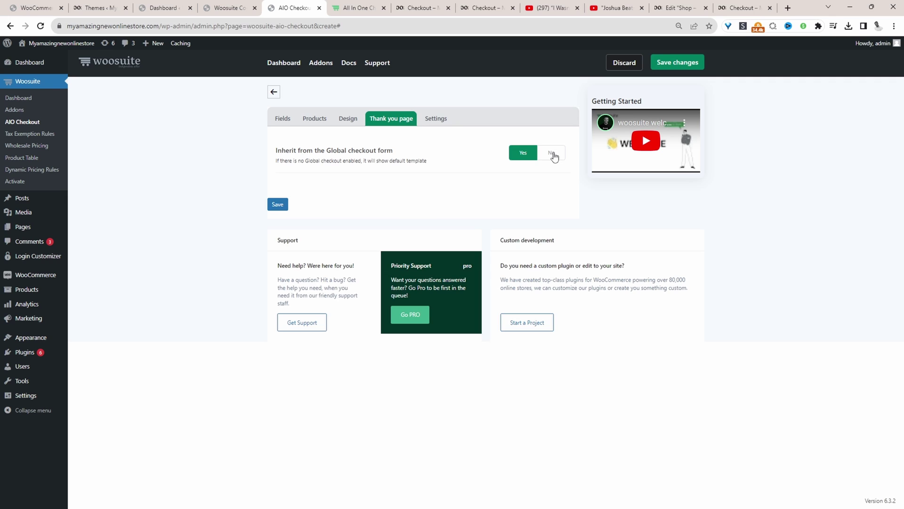
{"action": "left_click", "coordinate": [553, 154]}
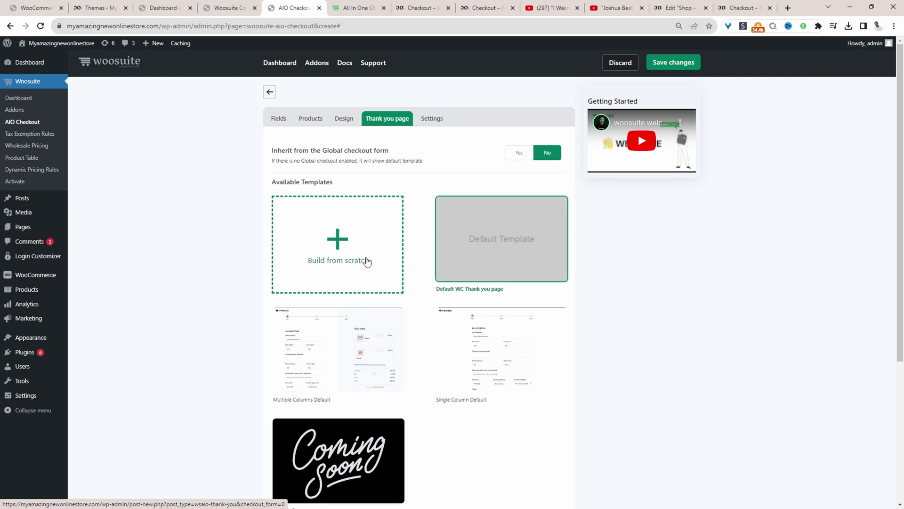
{"action": "left_click", "coordinate": [375, 276]}
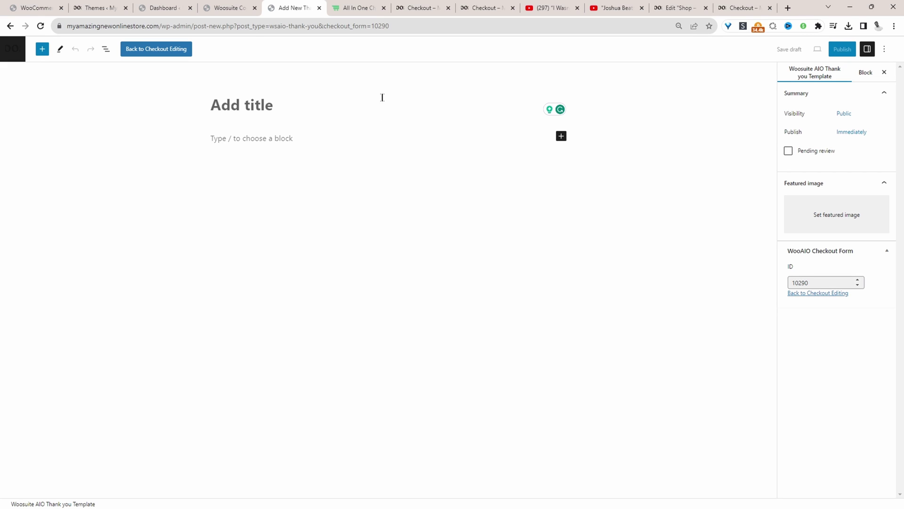
- Insert the Schedule a Visit pattern with its Contact us button and two columns
{"action": "left_click", "coordinate": [42, 48]}
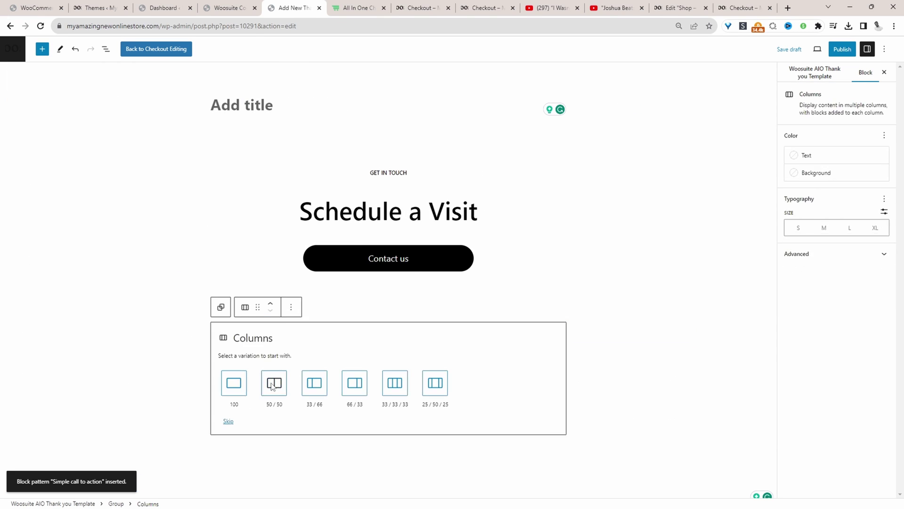
{"action": "left_click", "coordinate": [275, 382]}
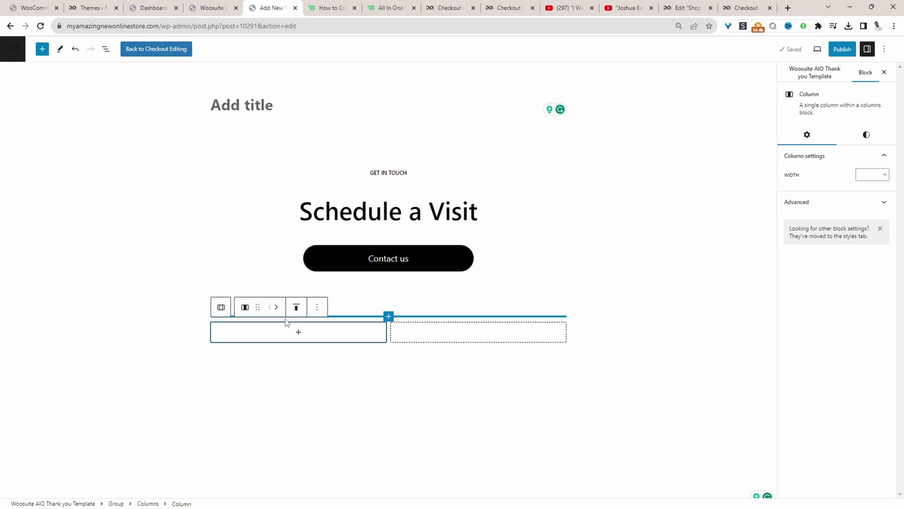
- Copy the wooaio order shortcode list from section 6.2 of the AovUp tutorial into the template
{"action": "left_click", "coordinate": [334, 7]}
{"action": "scroll", "coordinate": [325, 301], "scroll_direction": "down", "scroll_amount": 15}
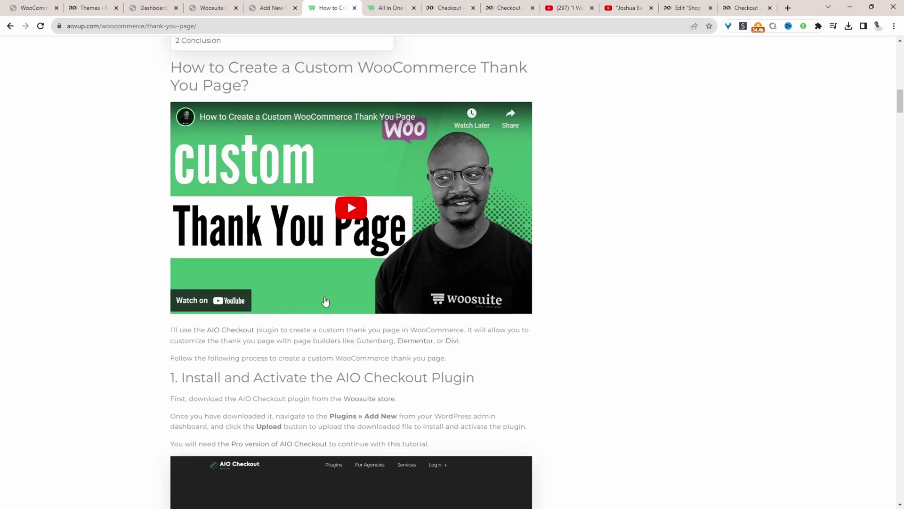
{"action": "scroll", "coordinate": [327, 311], "scroll_direction": "down", "scroll_amount": 20}
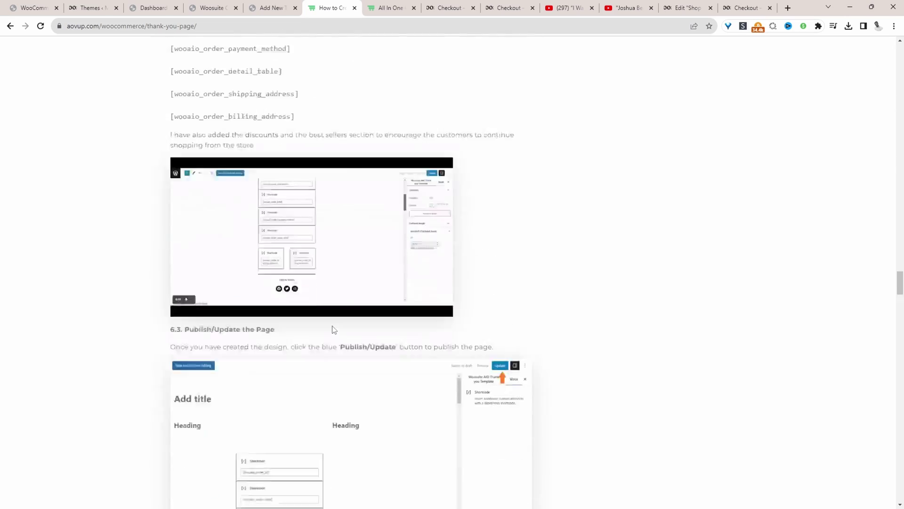
{"action": "scroll", "coordinate": [332, 325], "scroll_direction": "down", "scroll_amount": 7}
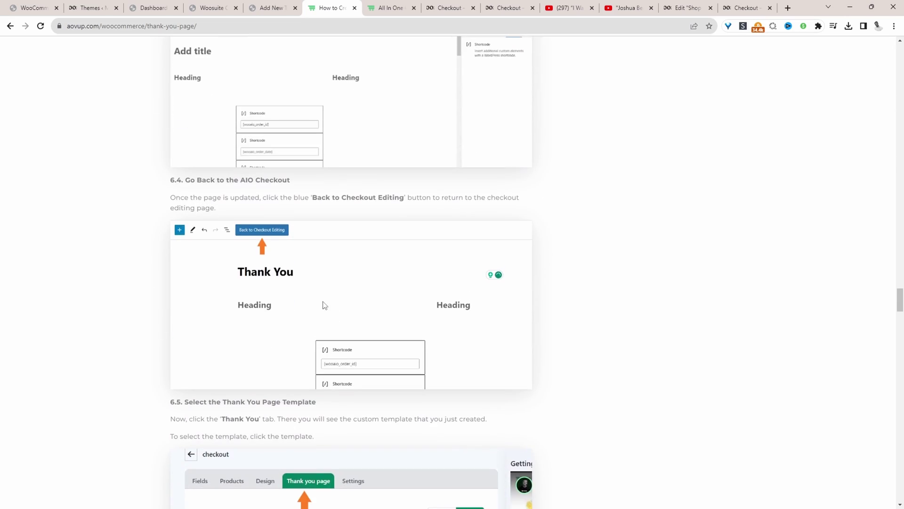
{"action": "scroll", "coordinate": [324, 305], "scroll_direction": "down", "scroll_amount": 15}
{"action": "scroll", "coordinate": [323, 303], "scroll_direction": "up", "scroll_amount": 20}
{"action": "left_click_drag", "start_coordinate": [302, 358], "coordinate": [178, 200]}
{"action": "right_click", "coordinate": [178, 200]}
{"action": "left_click", "coordinate": [198, 210]}
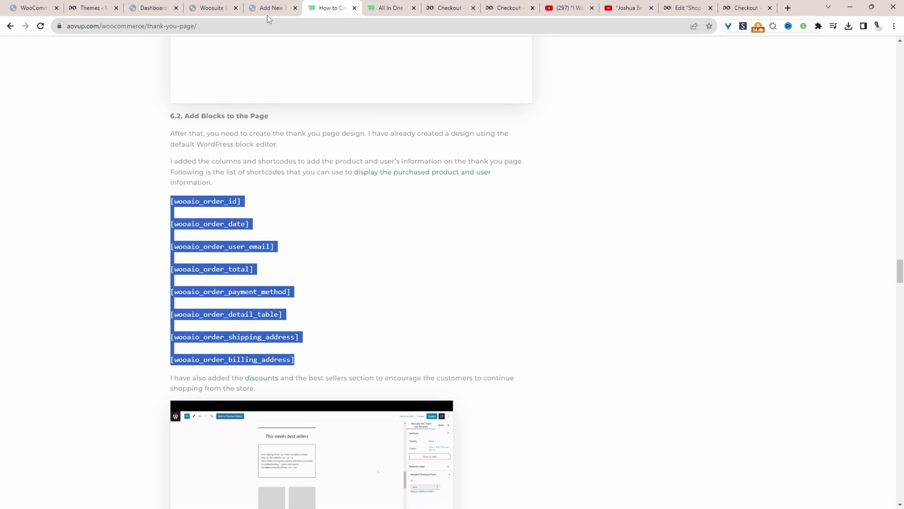
{"action": "left_click", "coordinate": [271, 7]}
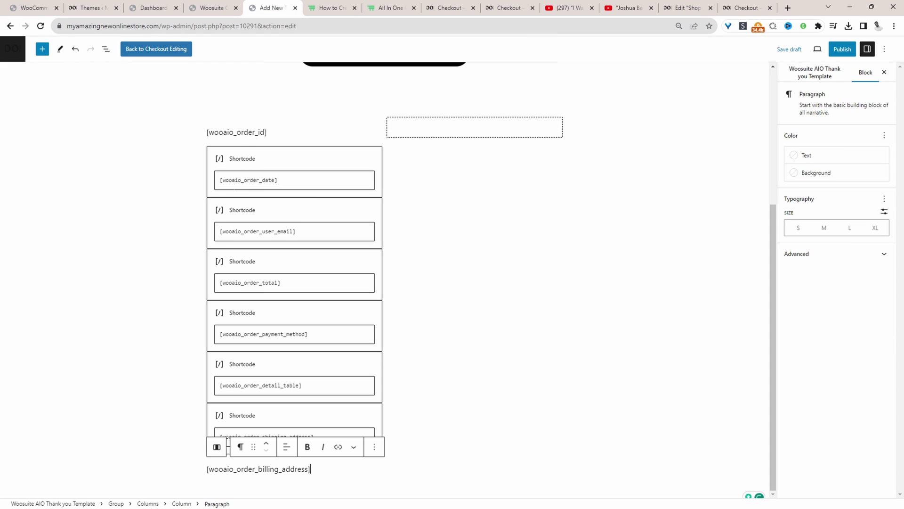
- Publish the thank-you template with labelled order shortcodes and Billing in the second column
{"action": "left_click", "coordinate": [268, 133]}
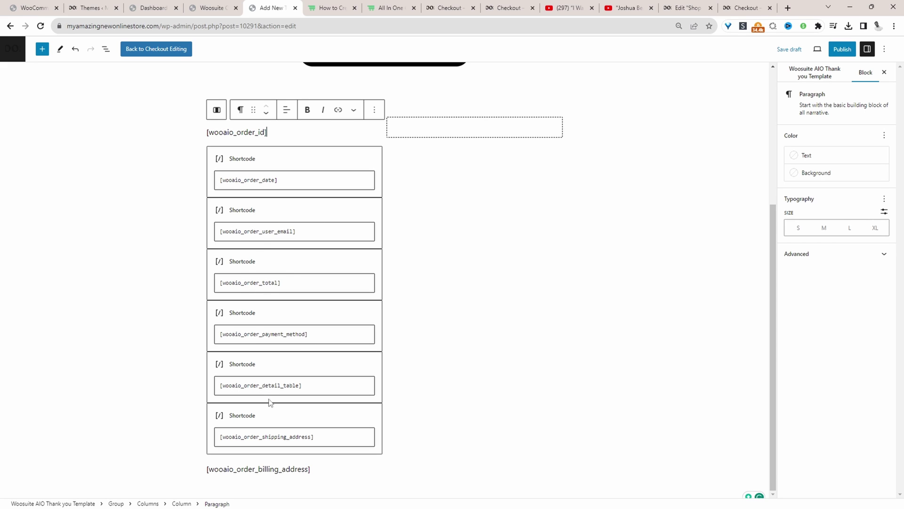
{"action": "scroll", "coordinate": [272, 460], "scroll_direction": "up", "scroll_amount": 3}
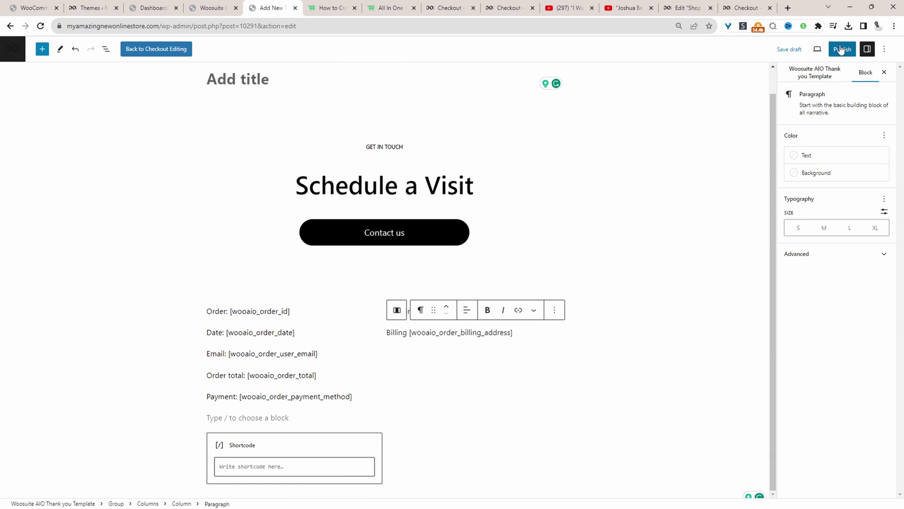
{"action": "left_click", "coordinate": [843, 49]}
{"action": "left_click", "coordinate": [830, 43]}
{"action": "left_click", "coordinate": [892, 48]}
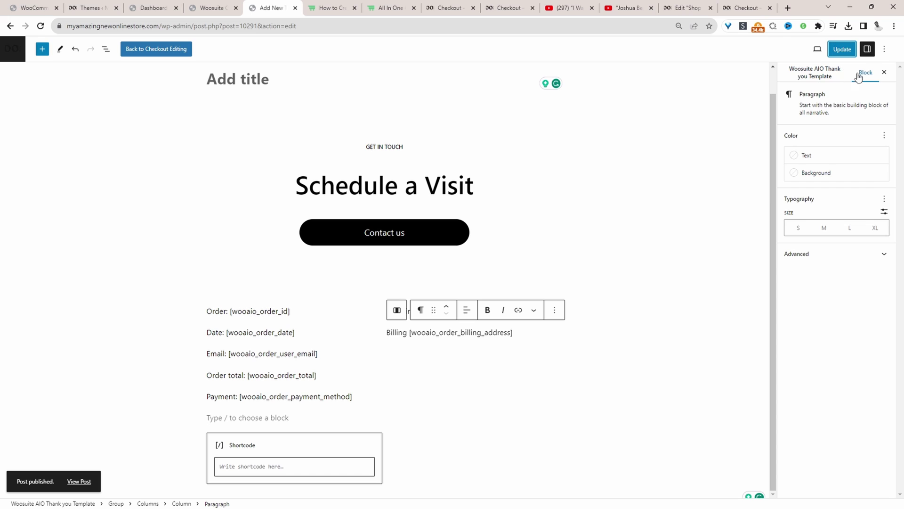
{"action": "left_click", "coordinate": [820, 74]}
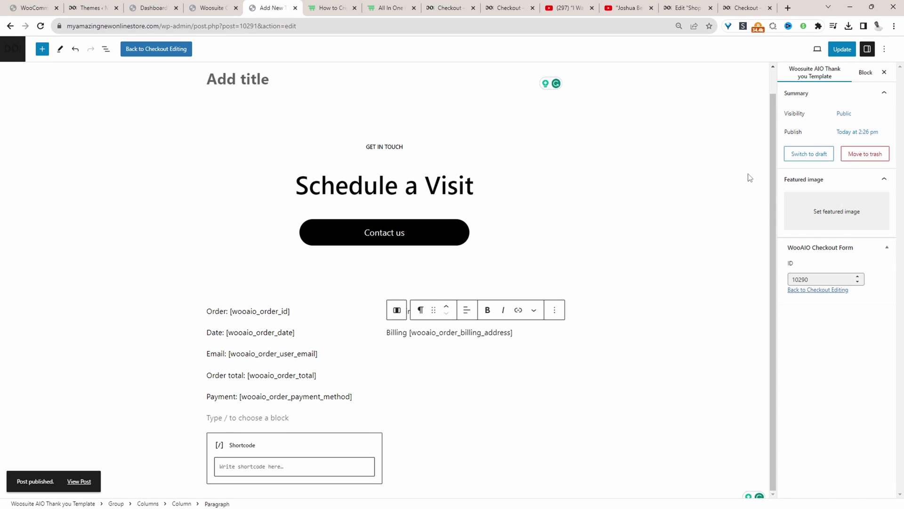
- Set White Lotion as the featured image, update the template, and return to checkout 10290
{"action": "left_click", "coordinate": [836, 216]}
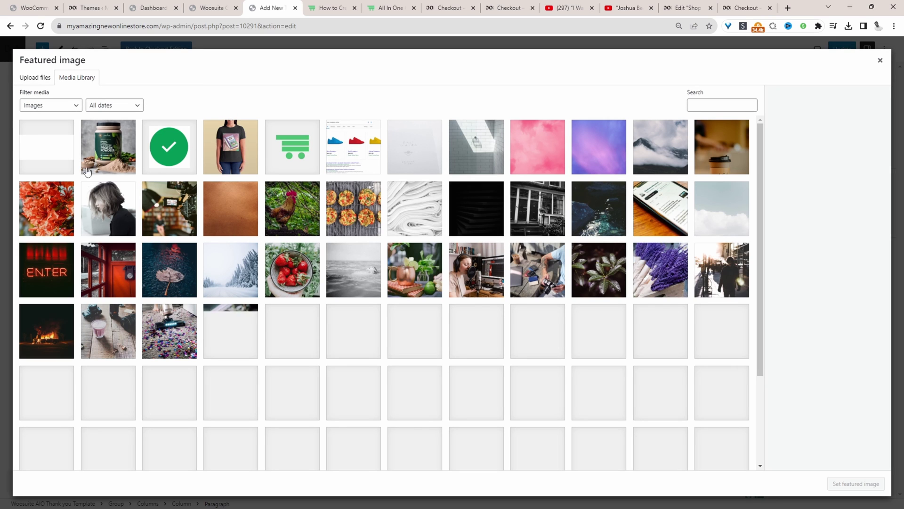
{"action": "left_click", "coordinate": [427, 221]}
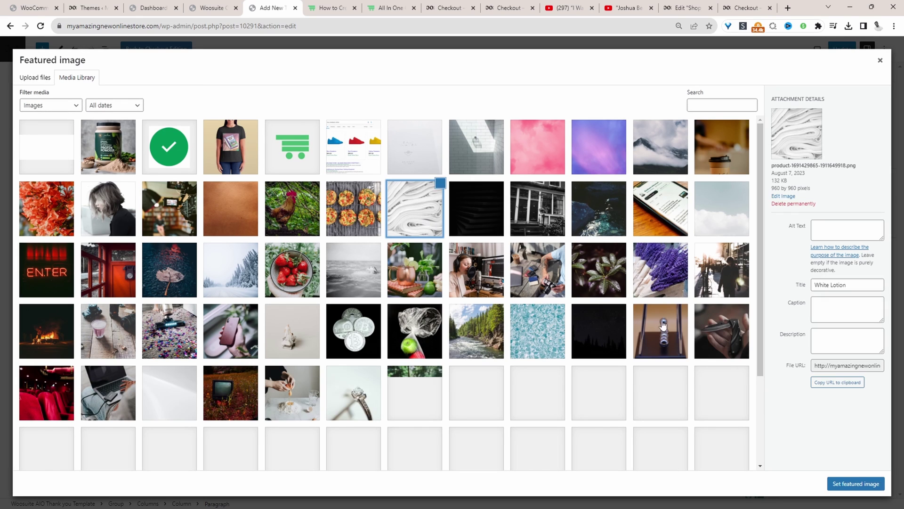
{"action": "left_click", "coordinate": [853, 483]}
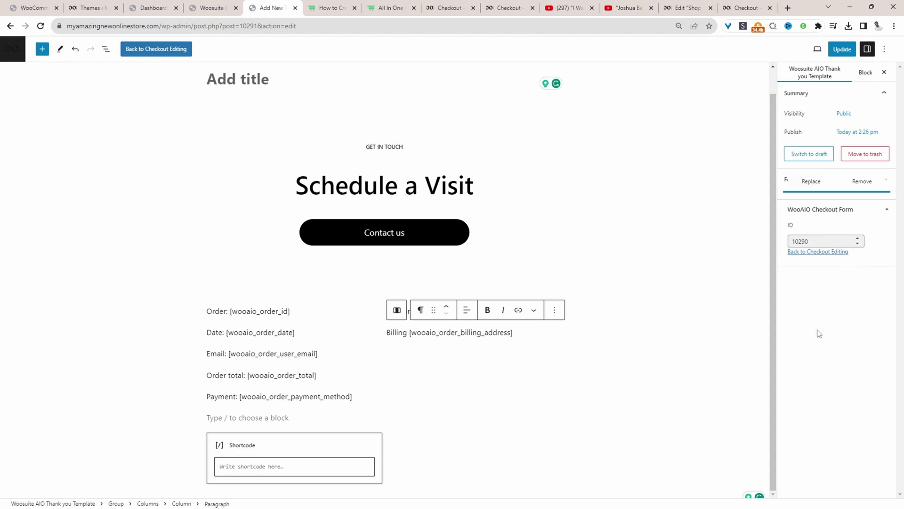
{"action": "left_click", "coordinate": [842, 49]}
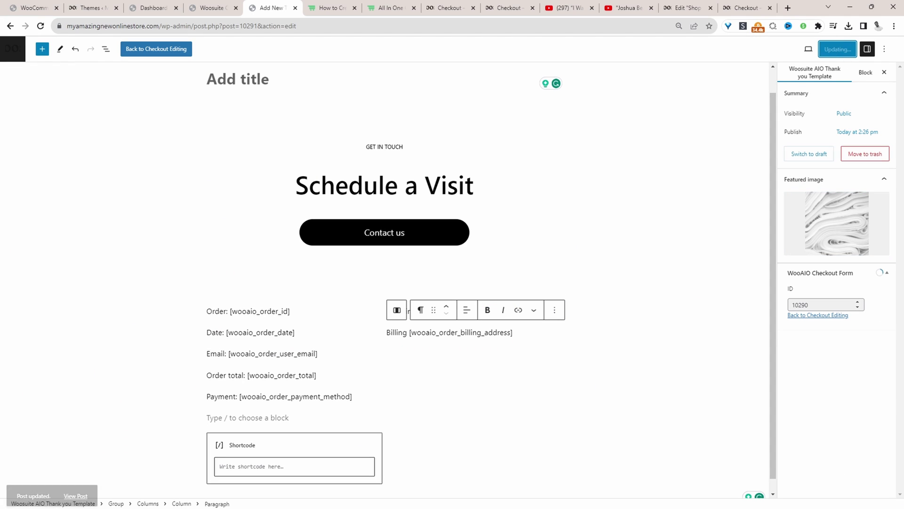
{"action": "left_click", "coordinate": [818, 315]}
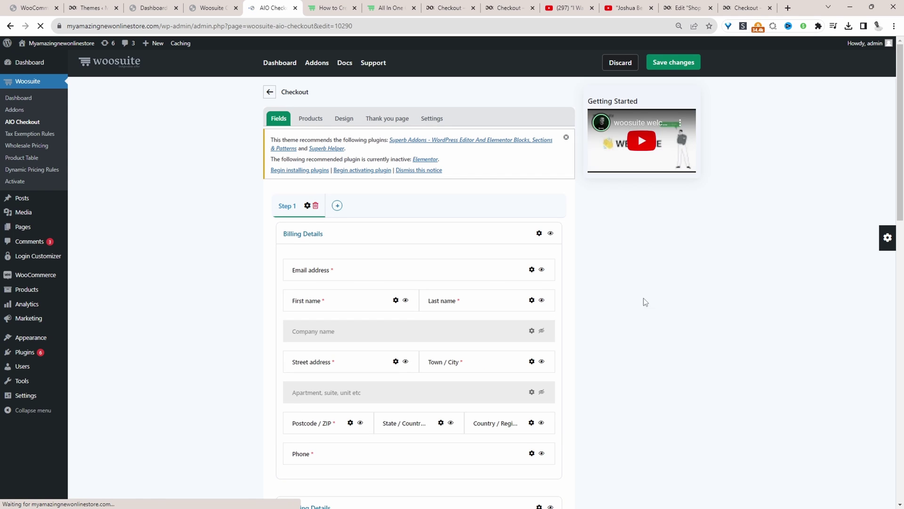
- Choose the Custom Template as checkout 10290's thank-you page
{"action": "scroll", "coordinate": [459, 261], "scroll_direction": "down", "scroll_amount": 5}
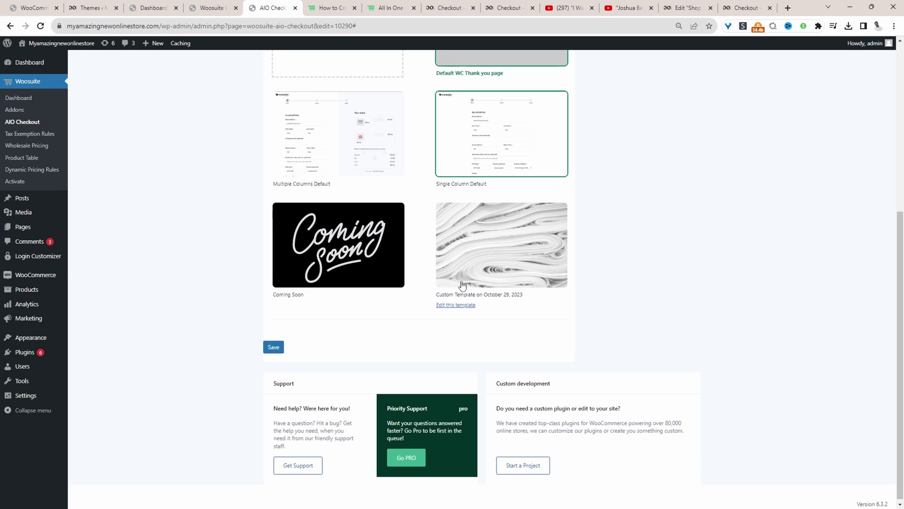
{"action": "left_click", "coordinate": [508, 247]}
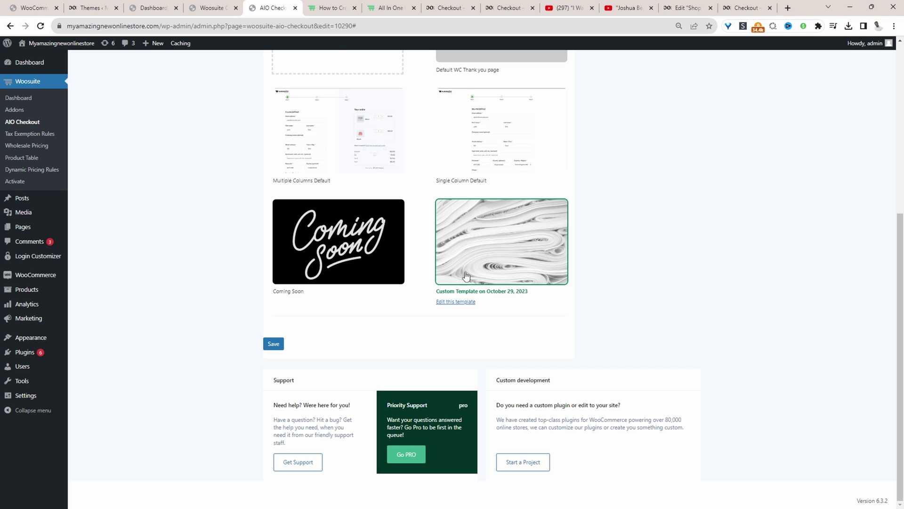
{"action": "scroll", "coordinate": [492, 310], "scroll_direction": "up", "scroll_amount": 5}
- Enable checkout 10290, set it as the global checkout, and save the changes
{"action": "left_click", "coordinate": [432, 119]}
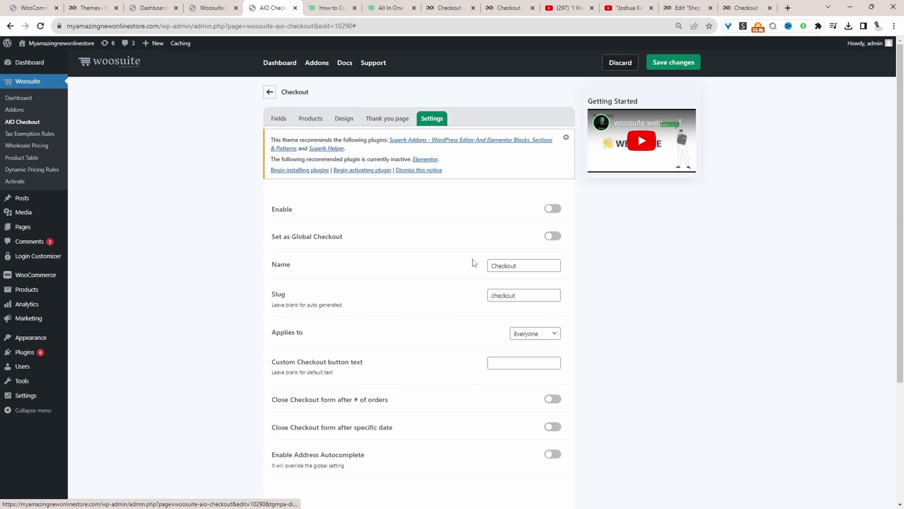
{"action": "left_click", "coordinate": [547, 210]}
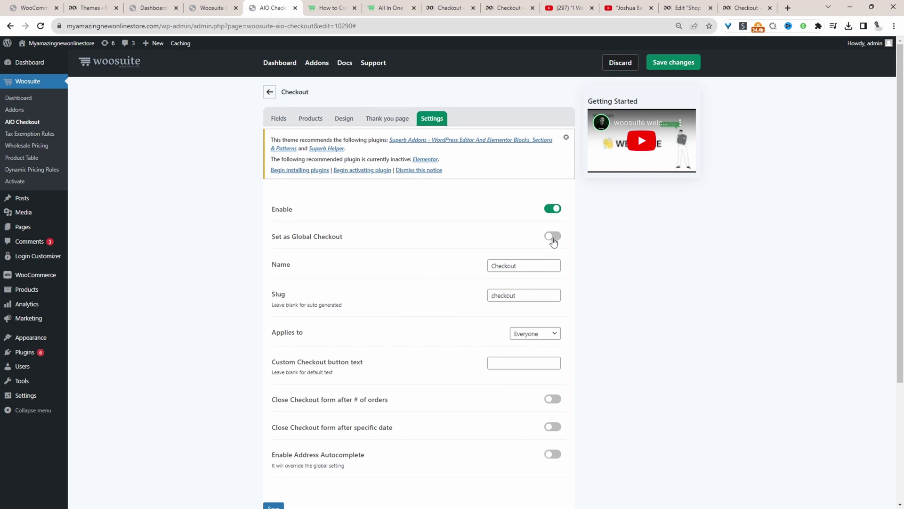
{"action": "left_click", "coordinate": [552, 237]}
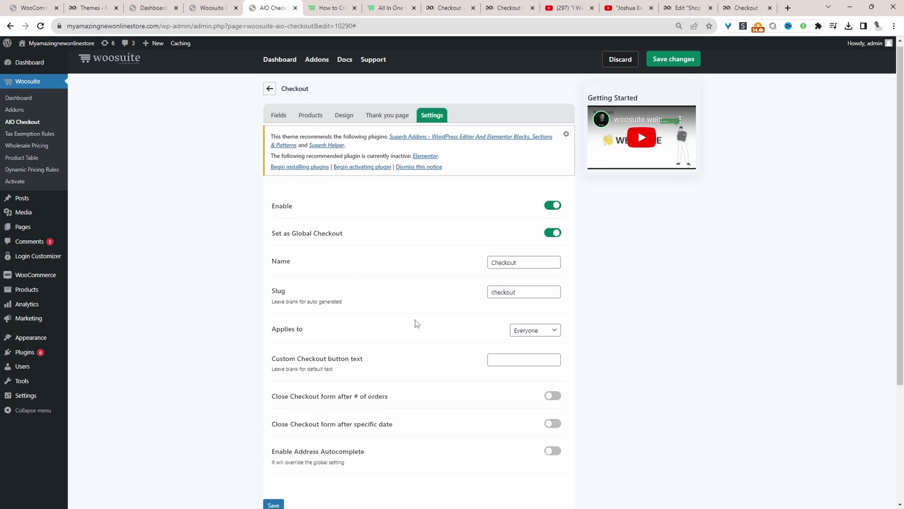
{"action": "scroll", "coordinate": [416, 323], "scroll_direction": "down", "scroll_amount": 2}
{"action": "scroll", "coordinate": [444, 310], "scroll_direction": "up", "scroll_amount": 2}
{"action": "left_click", "coordinate": [673, 62]}
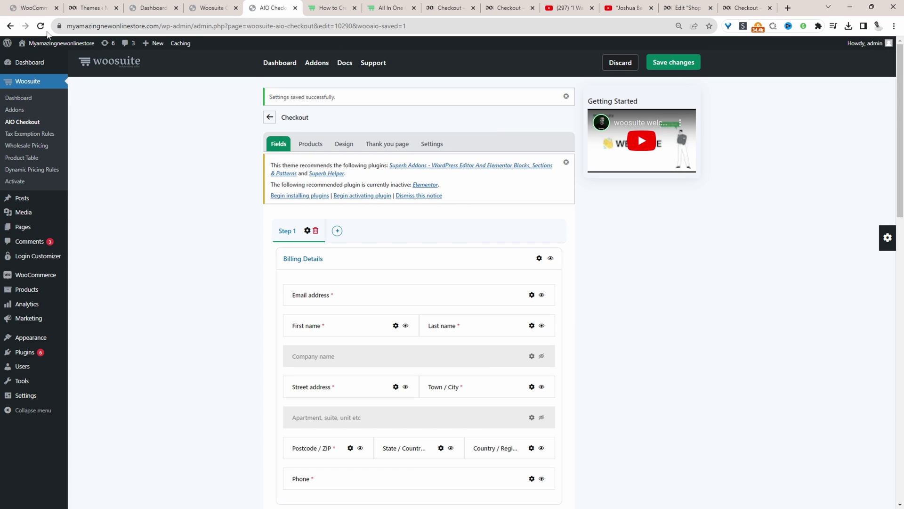
- Open the storefront checkout in a new tab and place the $45.00 protein powder order
{"action": "mouse_move", "coordinate": [48, 53]}
{"action": "left_click", "coordinate": [31, 68]}
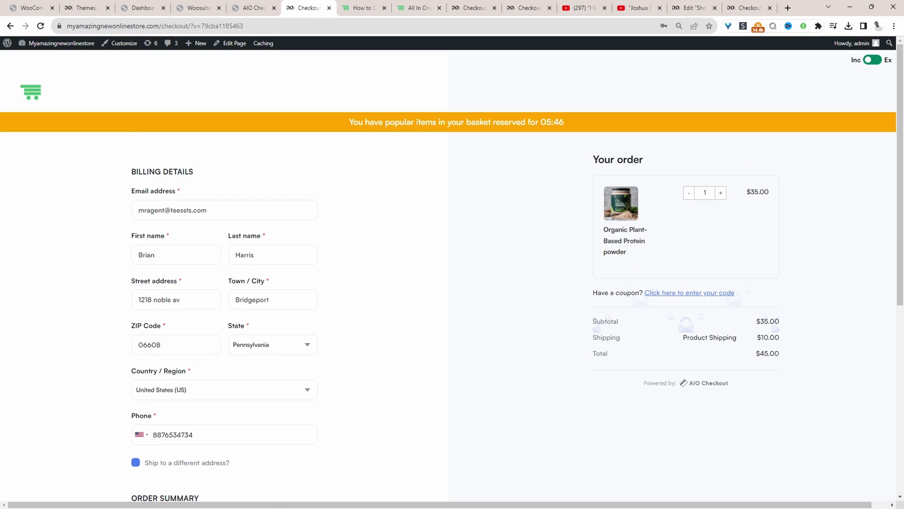
{"action": "scroll", "coordinate": [525, 343], "scroll_direction": "down", "scroll_amount": 4}
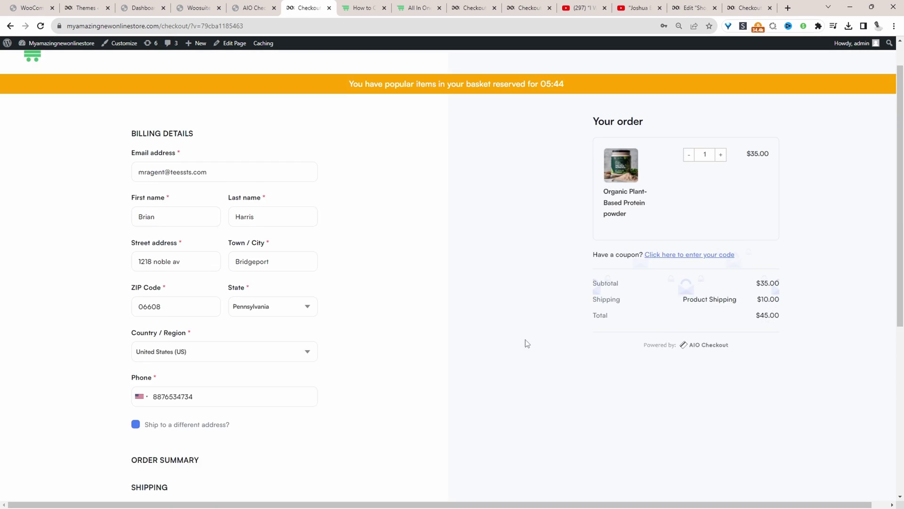
{"action": "scroll", "coordinate": [295, 462], "scroll_direction": "down", "scroll_amount": 2}
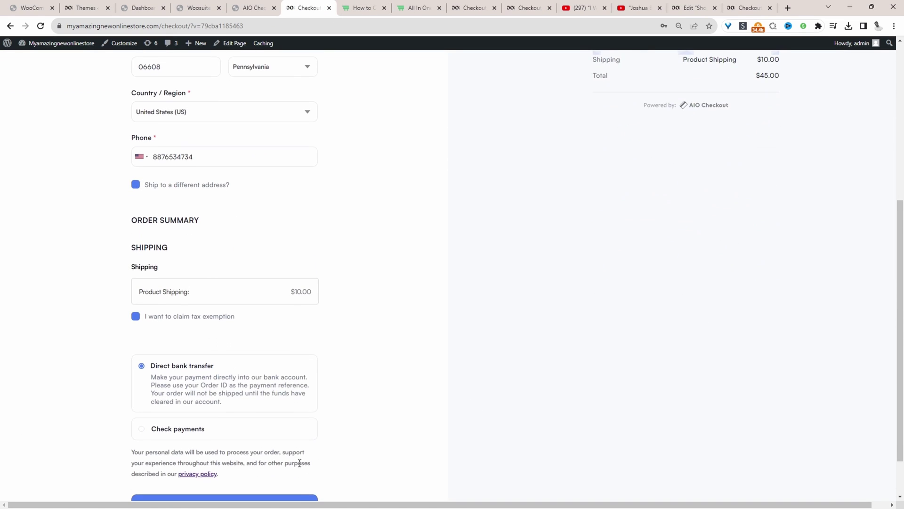
{"action": "scroll", "coordinate": [258, 462], "scroll_direction": "down", "scroll_amount": 1}
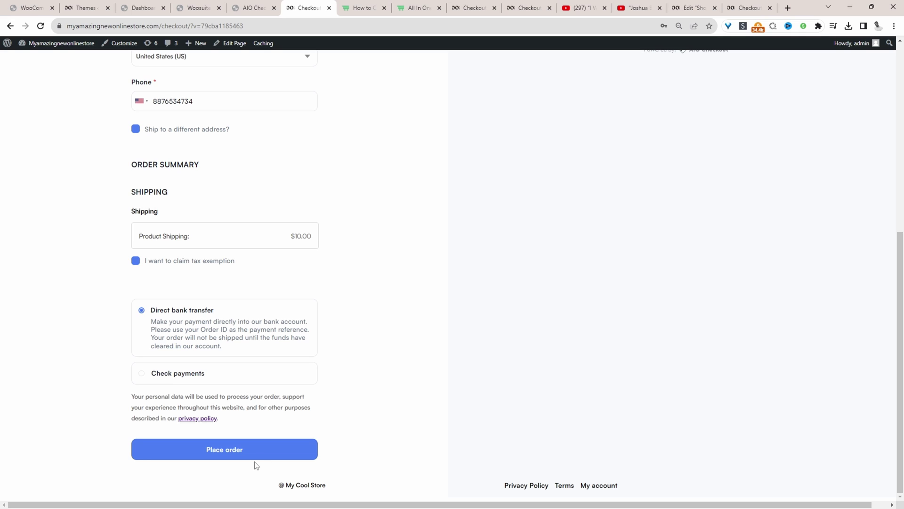
{"action": "left_click", "coordinate": [258, 457]}
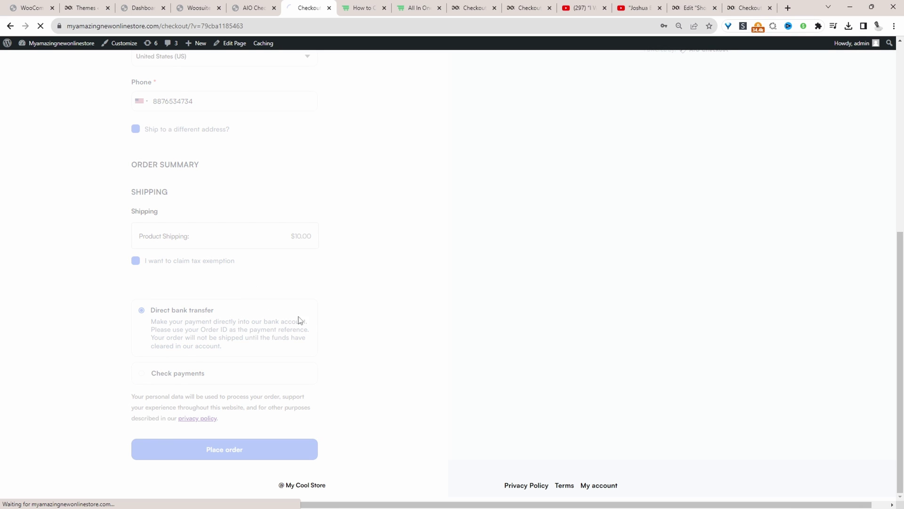